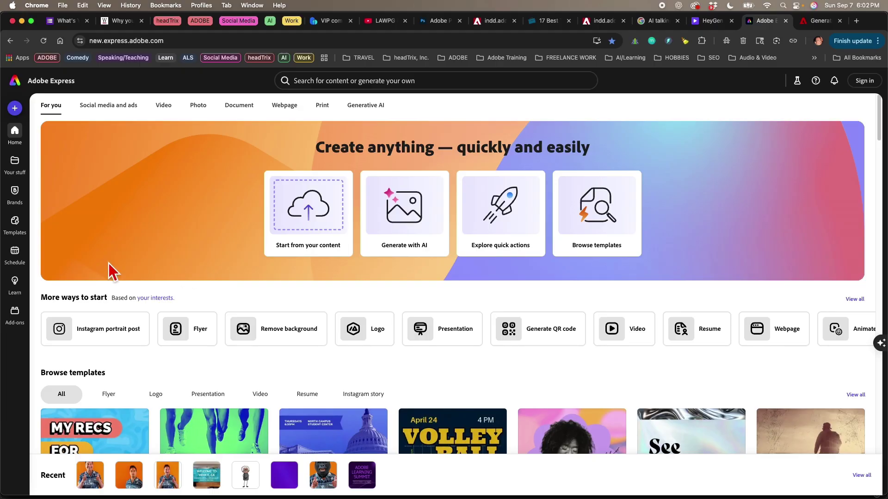
Search the Add-ons marketplace for 'heygen' and open the HeyGen AI Avatar add-on details.
mouse_move(17, 315)
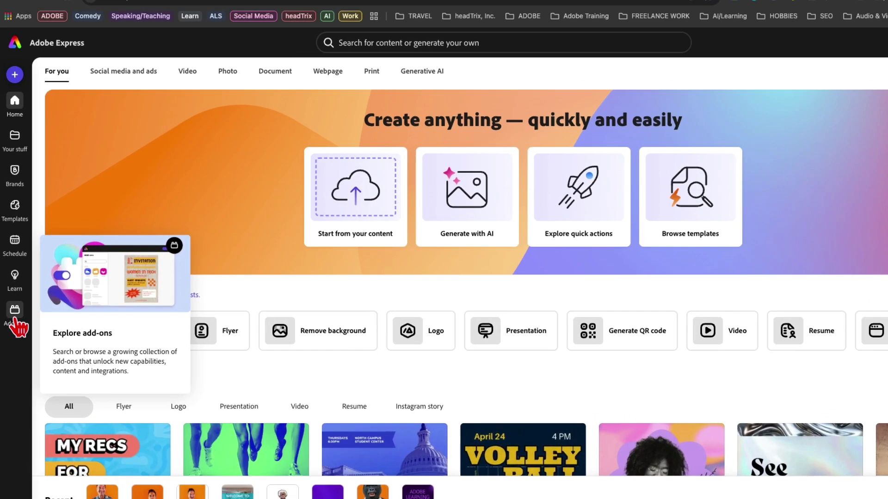
click(17, 319)
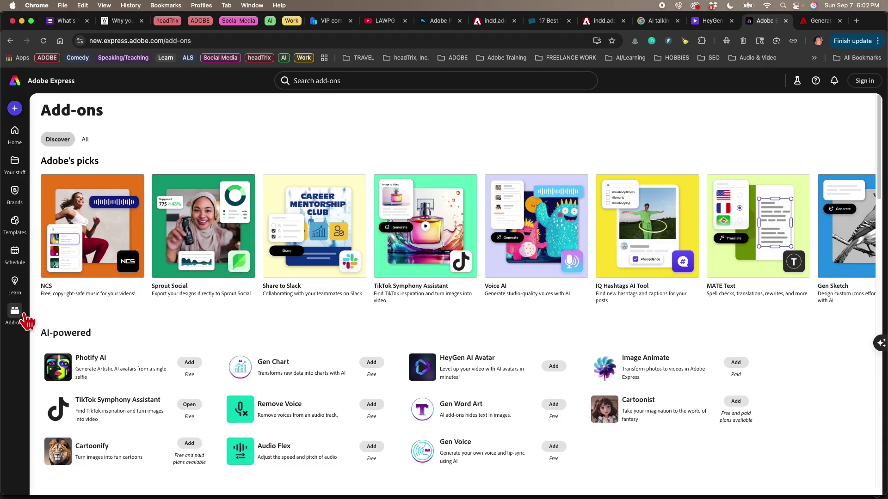
scroll(409, 351, down, 4)
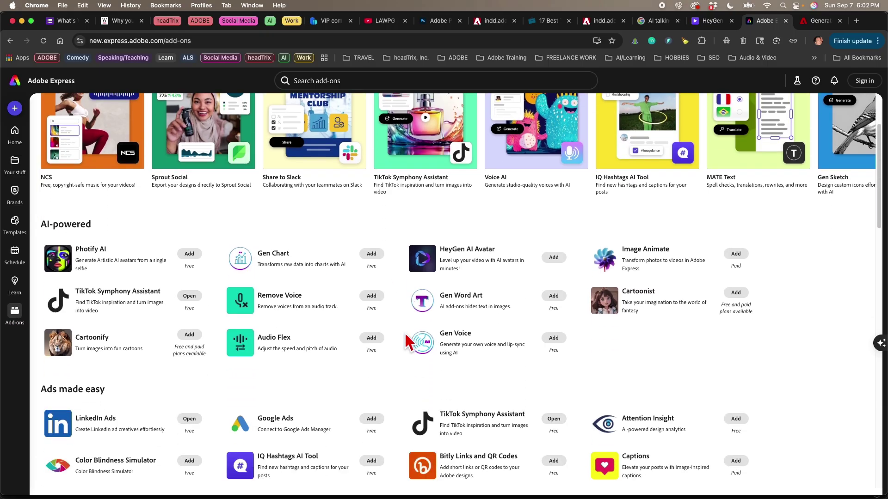
scroll(409, 342, down, 6)
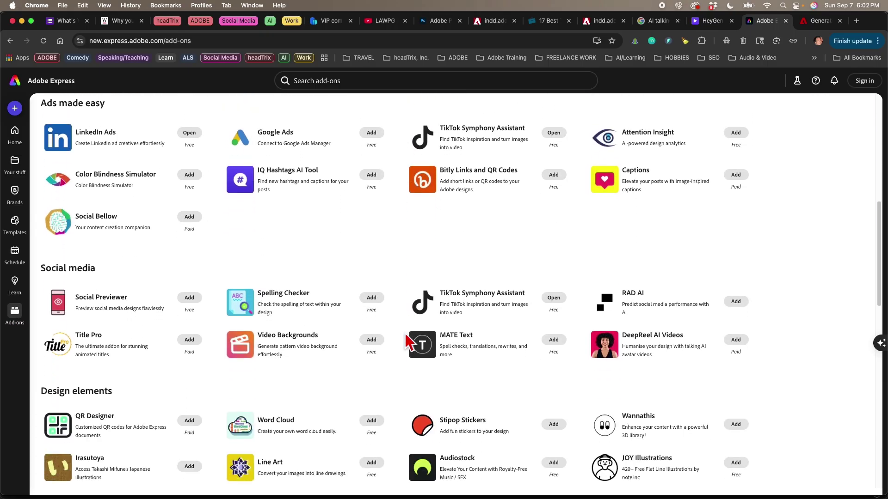
scroll(409, 342, down, 7)
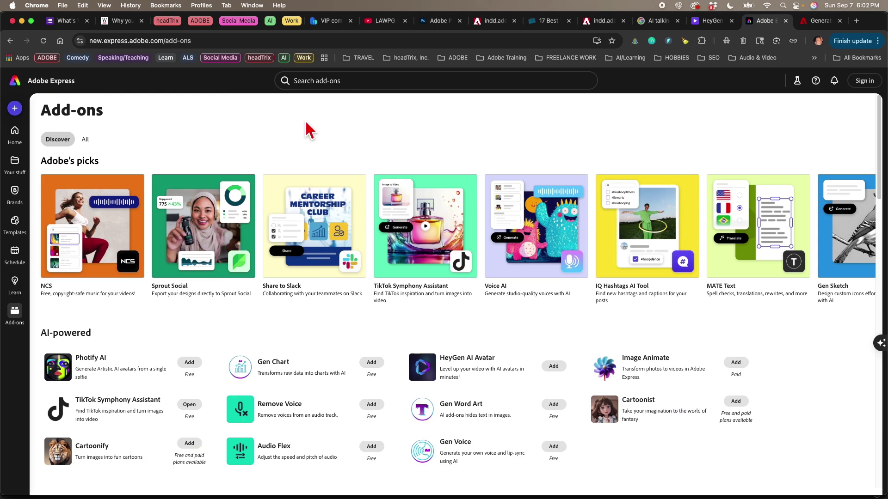
scroll(409, 342, up, 20)
click(306, 80)
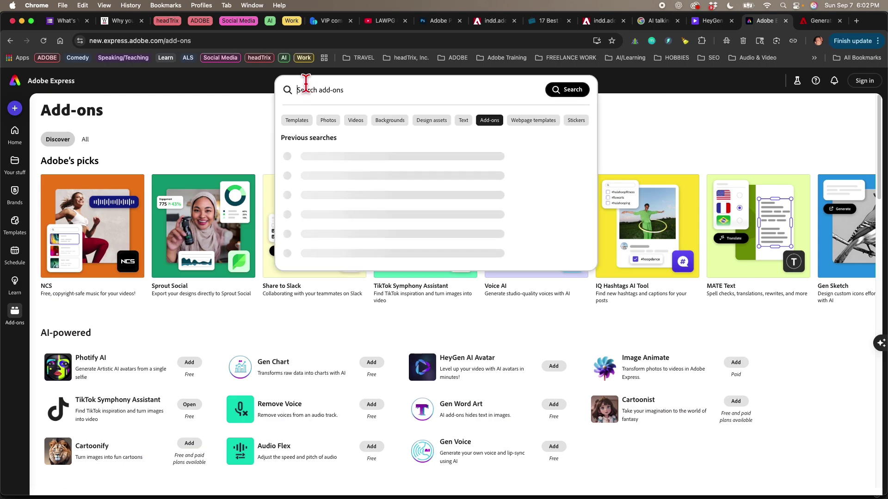
click(307, 155)
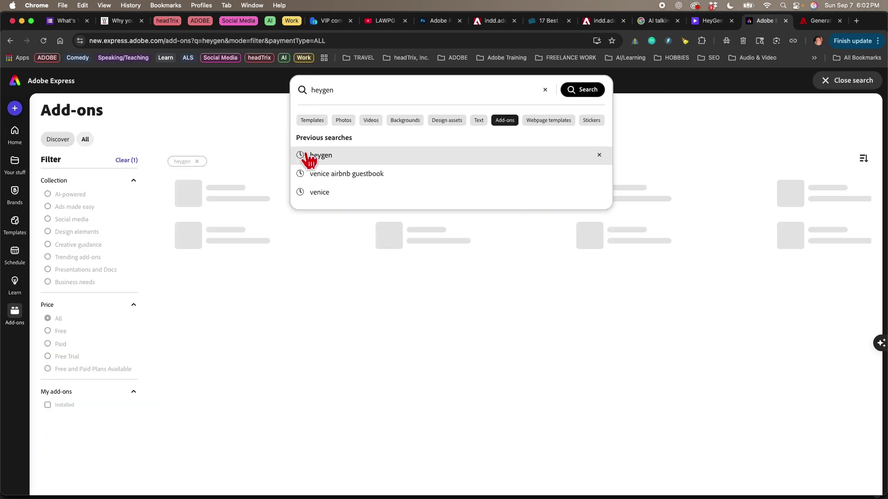
click(323, 195)
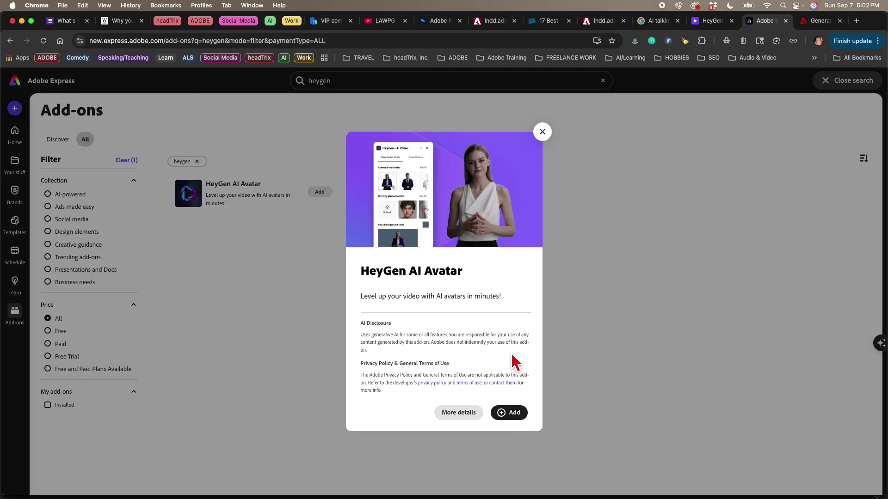
Install the HeyGen AI Avatar add-on and authorize it with a HeyGen account.
click(510, 413)
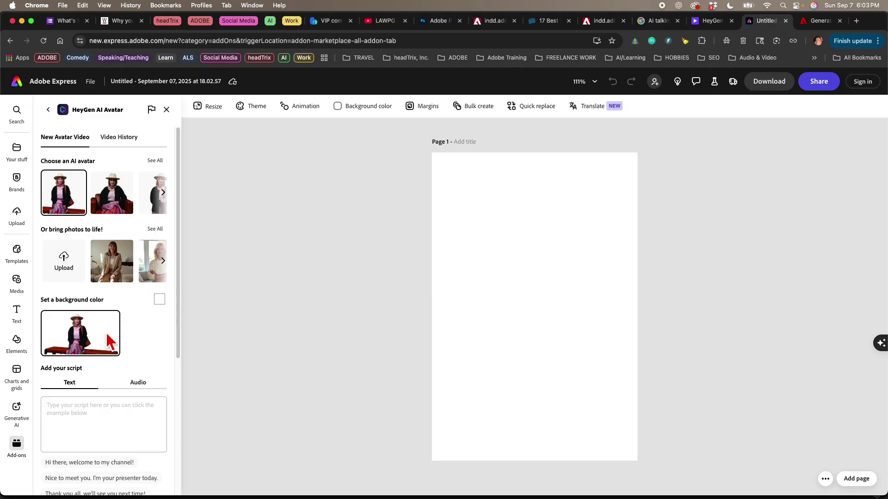
drag(178, 351, 178, 491)
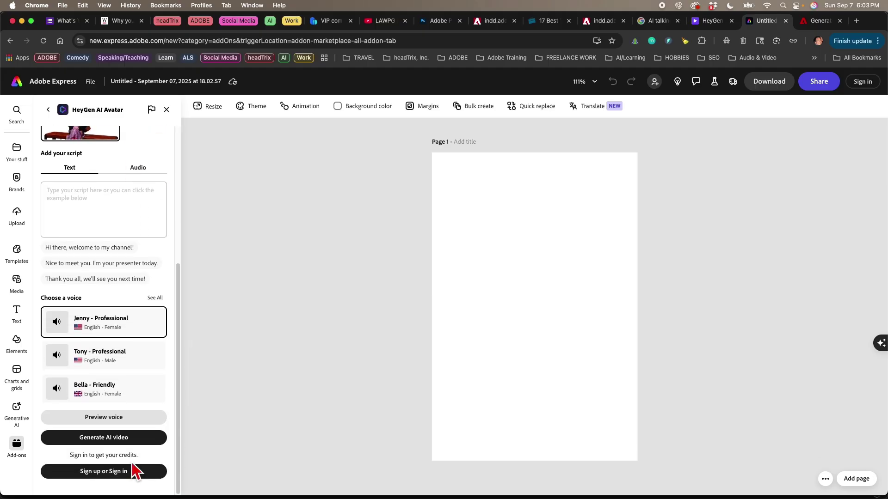
click(105, 471)
click(445, 351)
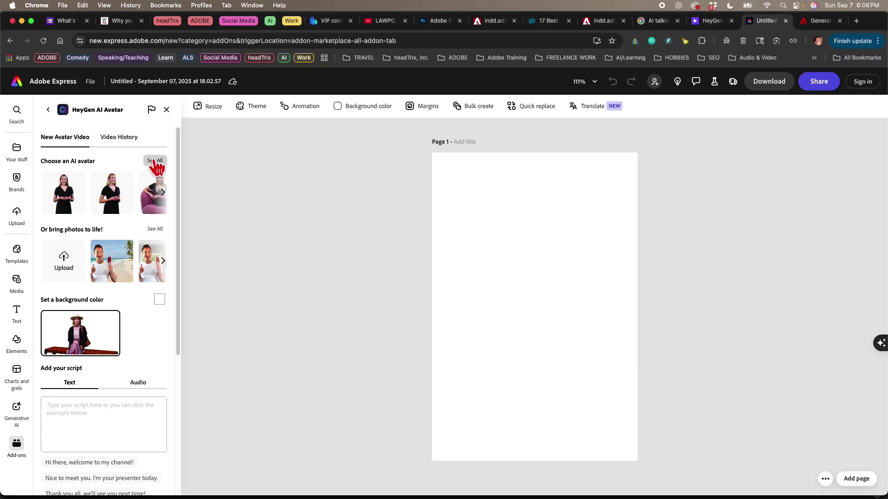
Choose the seated female avatar dressed in black from the Female avatar list.
click(158, 163)
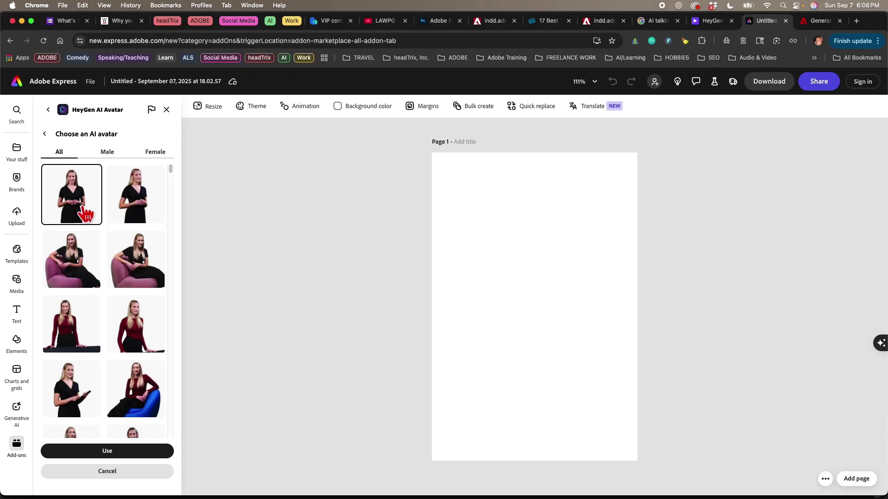
click(157, 154)
scroll(136, 314, down, 10)
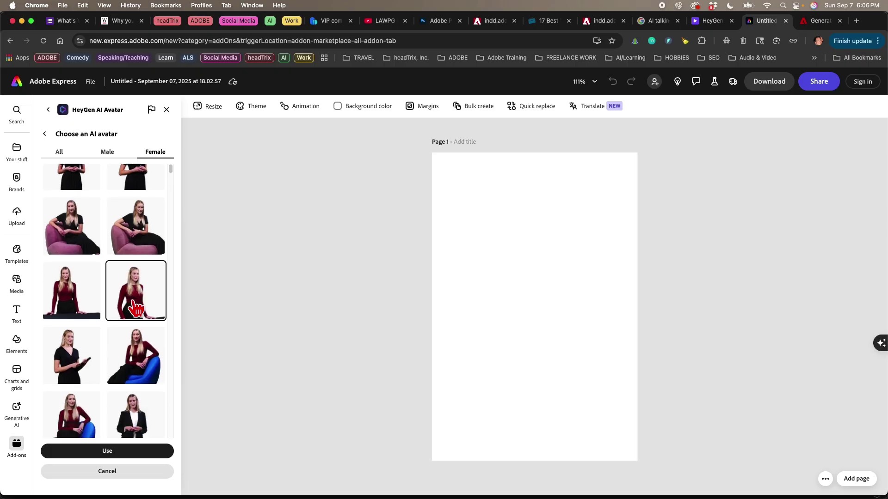
click(79, 300)
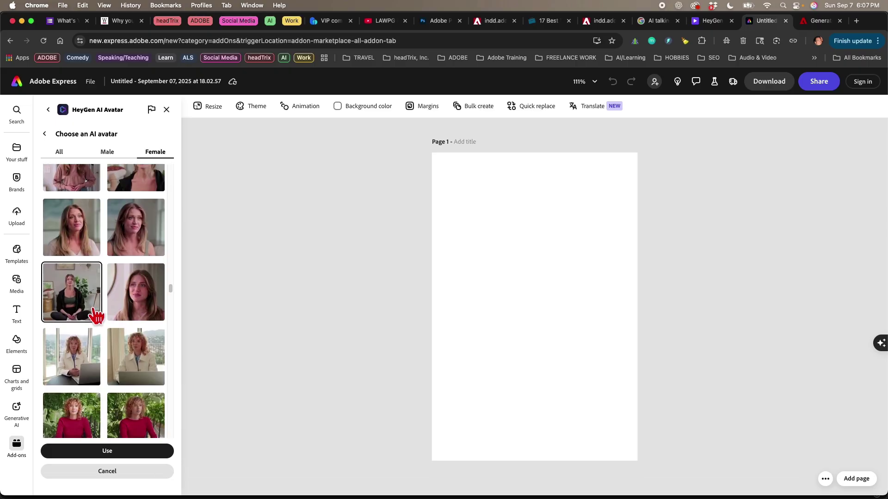
click(113, 451)
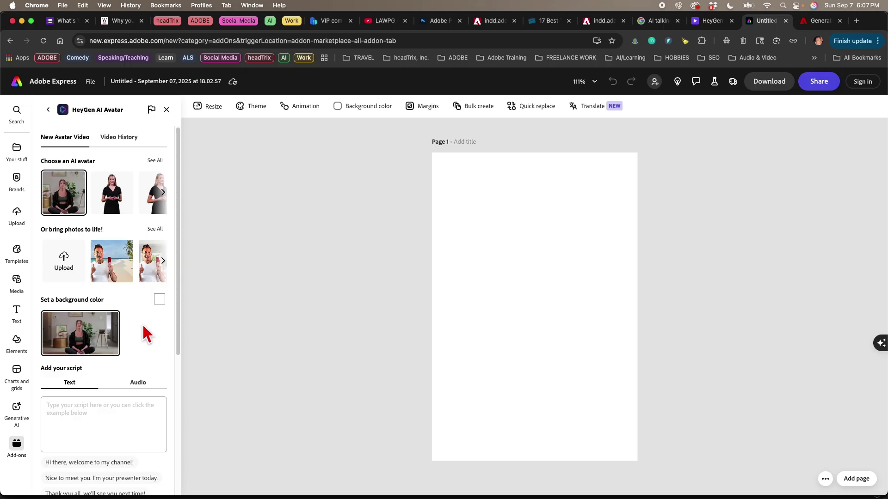
Paste the 'Namaste yogis!' yoga welcome script into the script box.
click(60, 413)
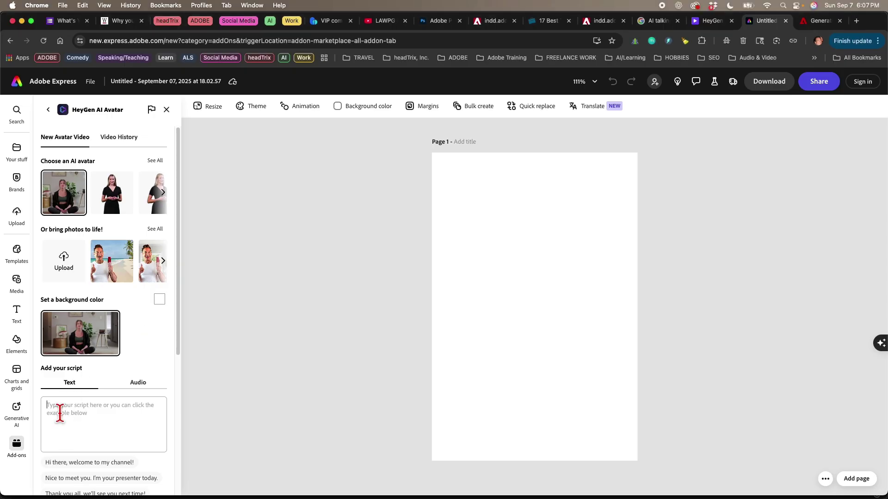
text(Namaste yogis! Welcome to to our level one vinyasa flow. Today our peak pose will be headstand. Let's all thank ourselves for coming here today, lie down on your mats and take a big deep breath in.)
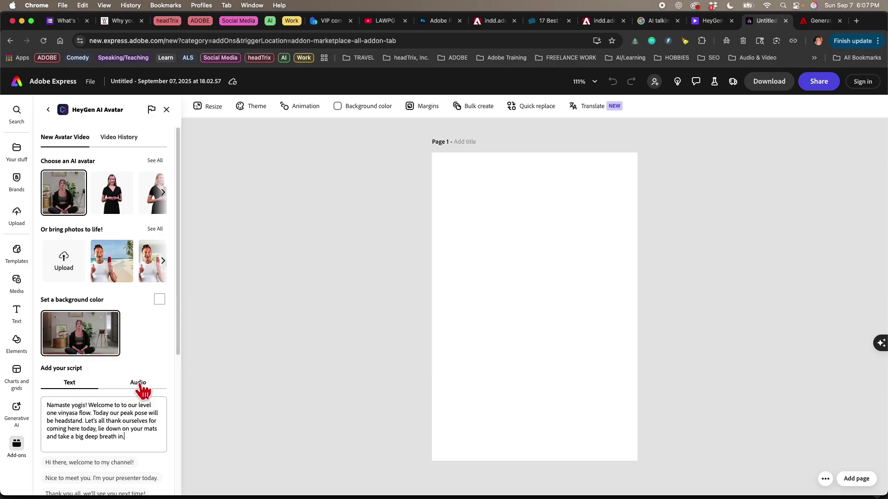
click(141, 387)
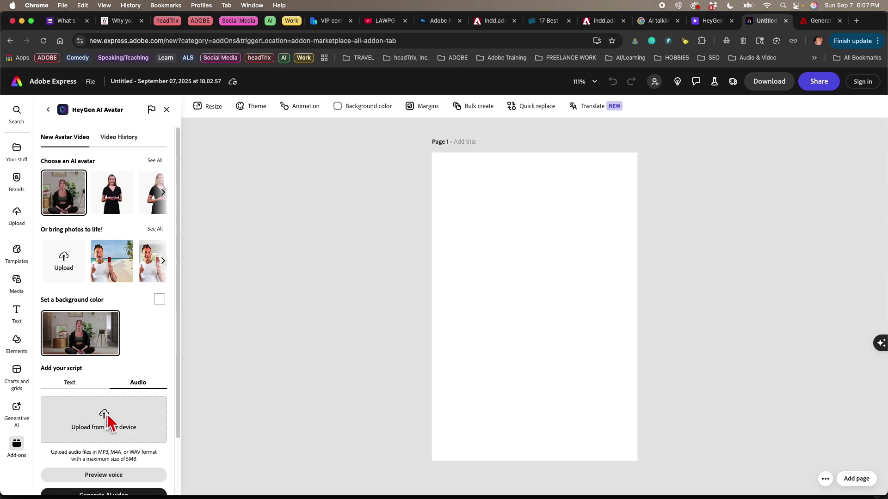
click(71, 384)
Preview the Eric - Newscaster and Liam - Professional voices.
scroll(122, 364, down, 1)
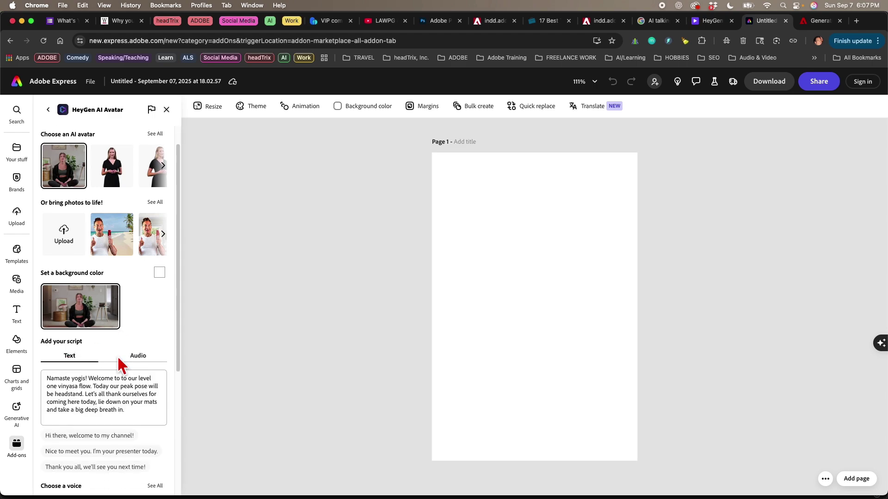
scroll(120, 363, down, 7)
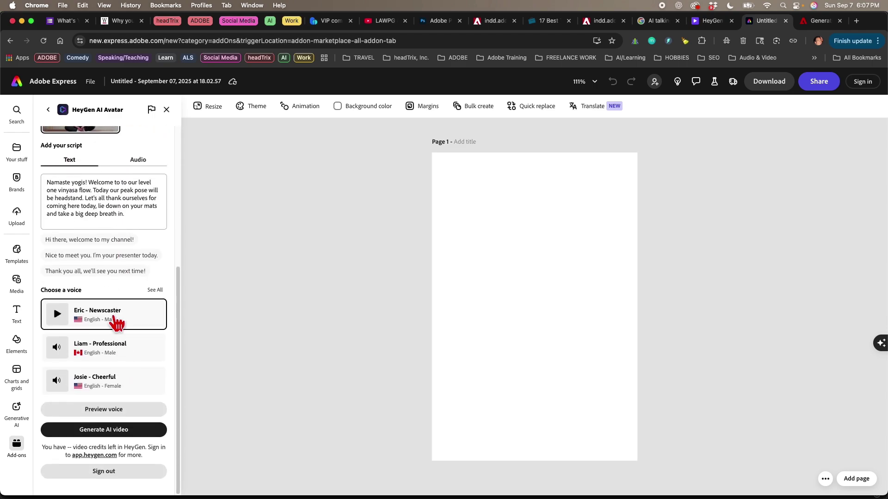
click(57, 318)
click(58, 347)
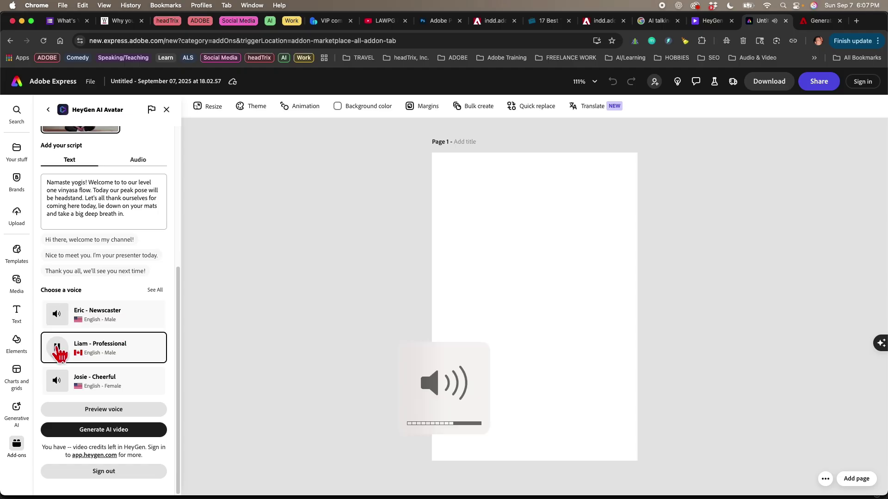
Select Josie - Cheerful, then browse the full list of available voices.
click(139, 385)
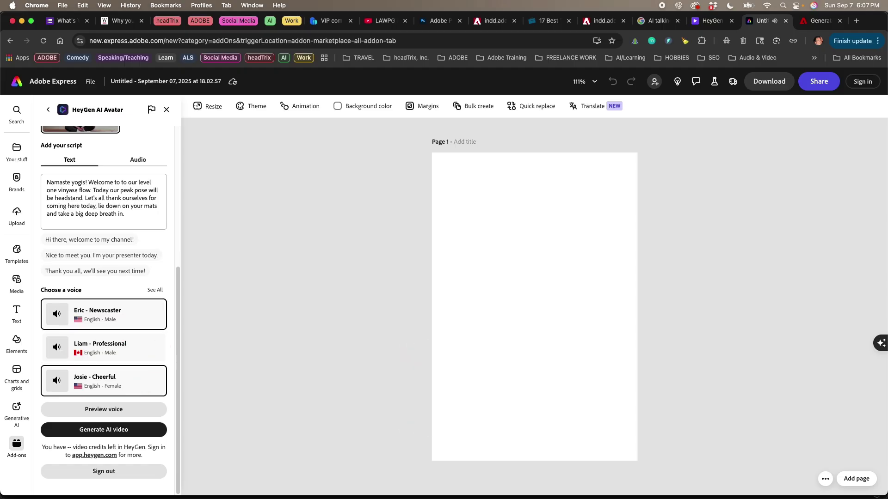
click(155, 290)
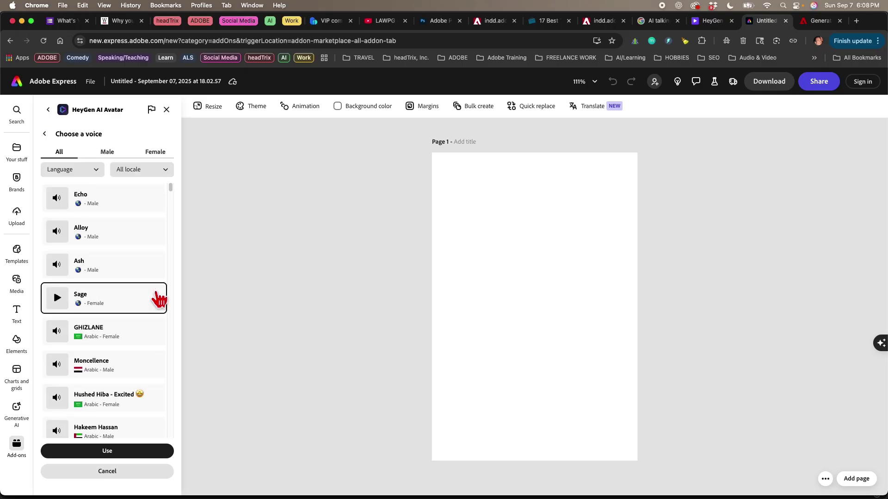
scroll(160, 300, down, 10)
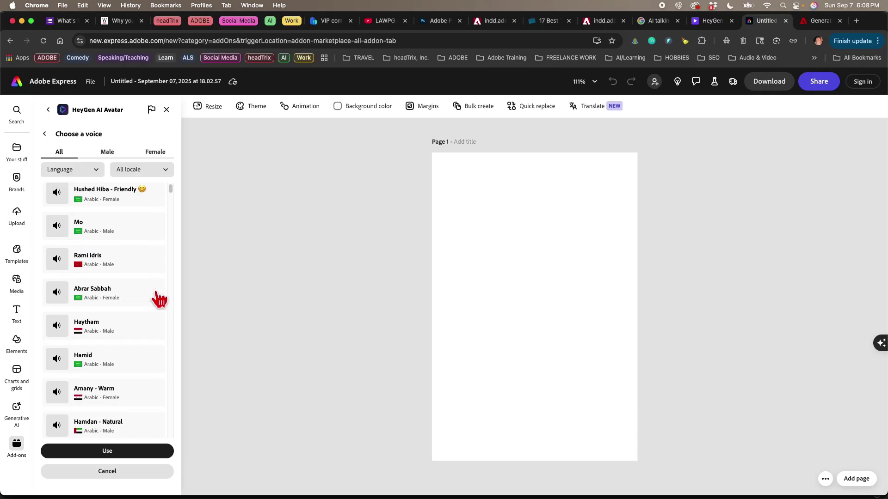
scroll(160, 300, down, 15)
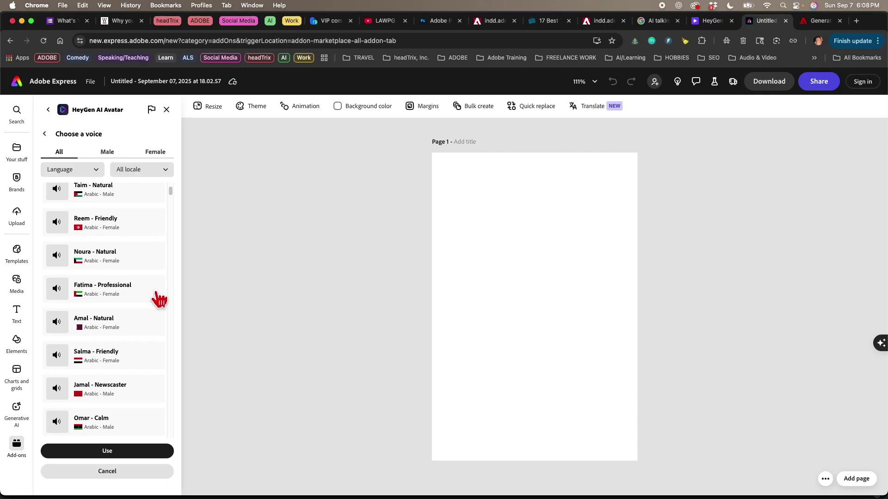
scroll(160, 299, down, 10)
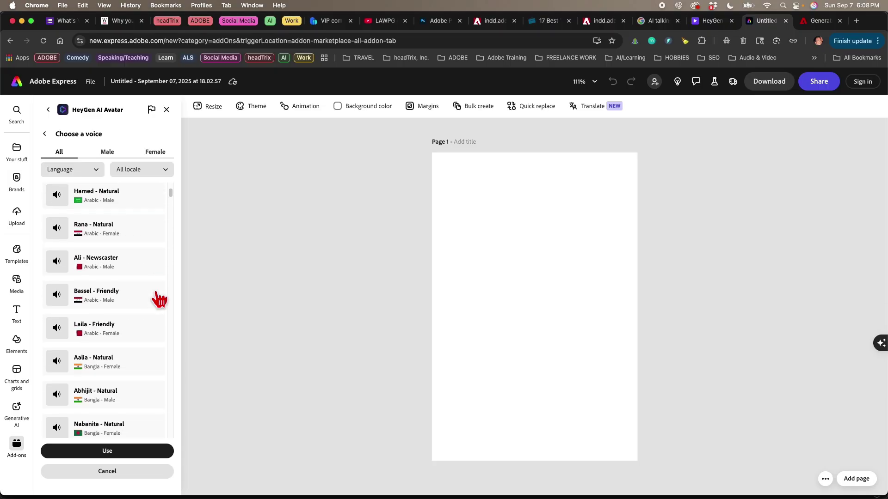
scroll(159, 300, down, 10)
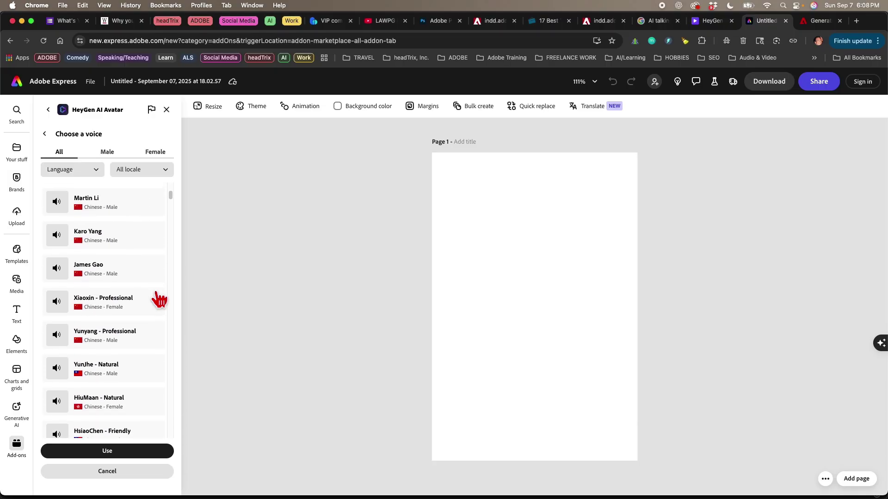
scroll(160, 299, down, 3)
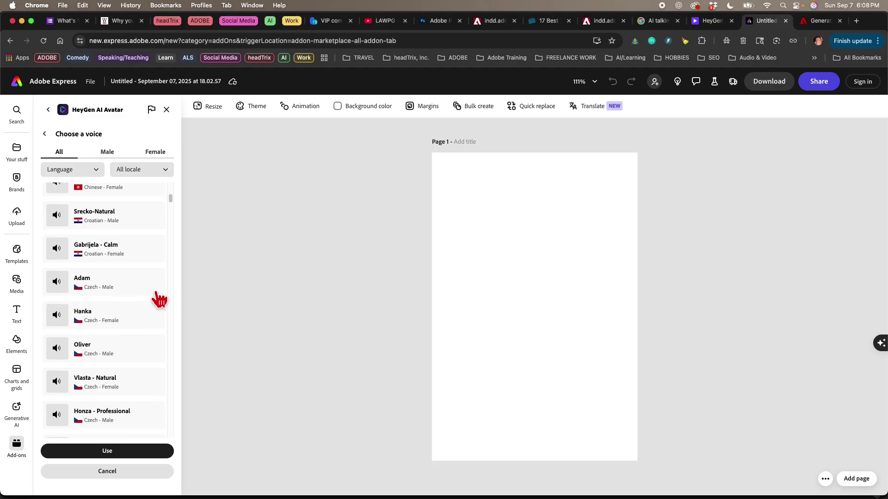
scroll(159, 299, up, 5)
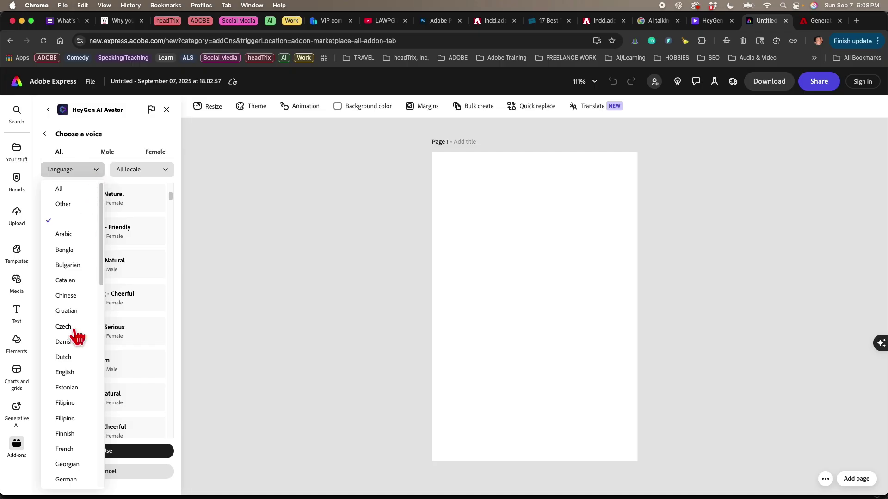
scroll(75, 337, down, 5)
scroll(76, 336, down, 4)
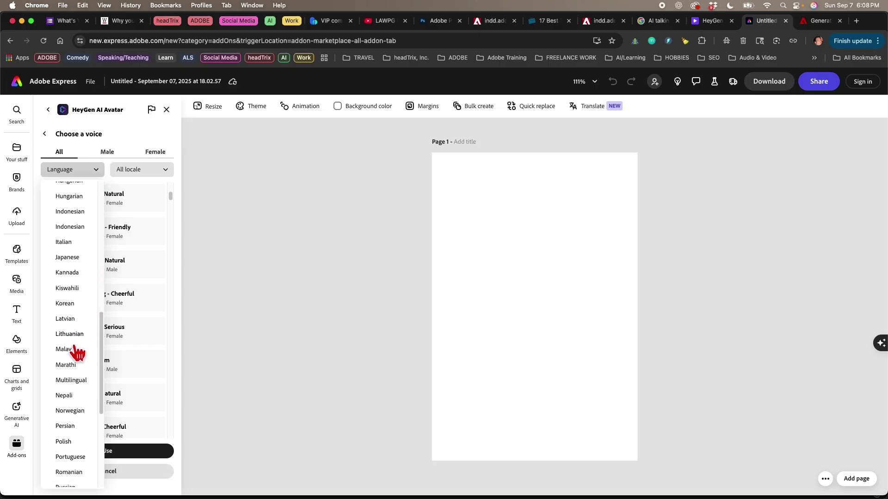
Filter to multilingual female voices, preview Lea in car 2 and use it.
click(78, 382)
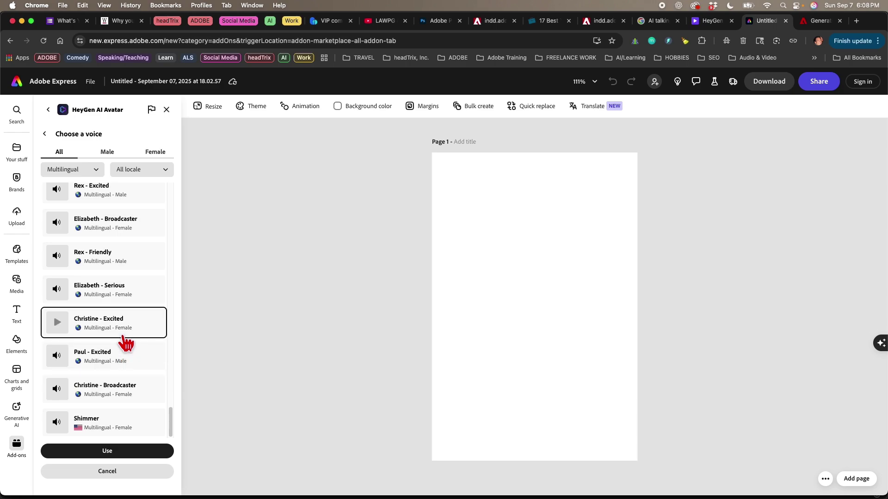
click(154, 151)
click(56, 198)
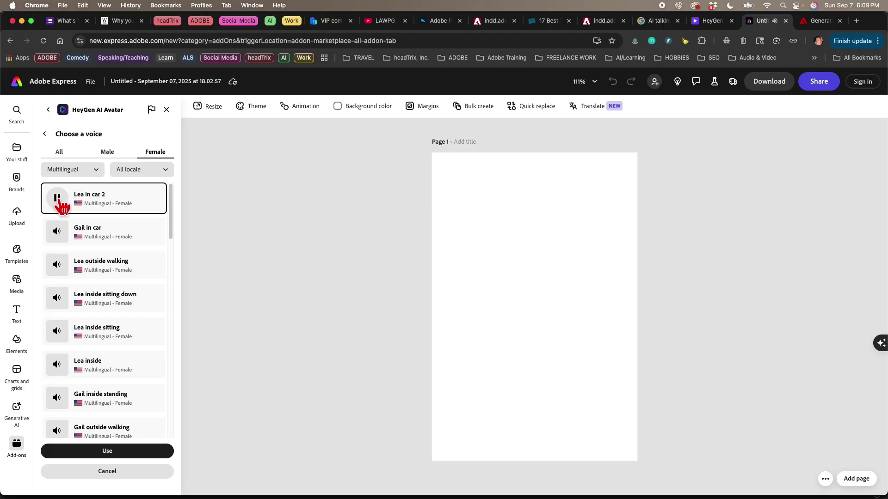
click(114, 452)
scroll(151, 336, down, 5)
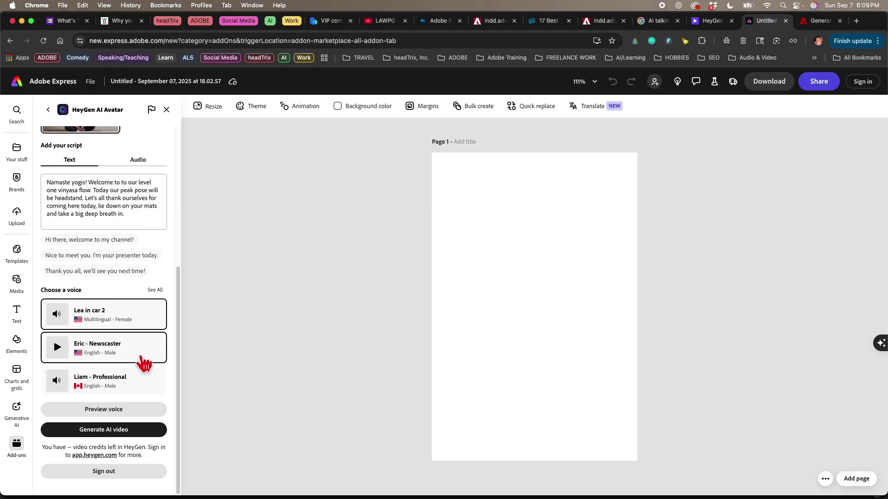
Generate the 13-second yoga avatar video and play it back in Picture in Picture.
click(106, 430)
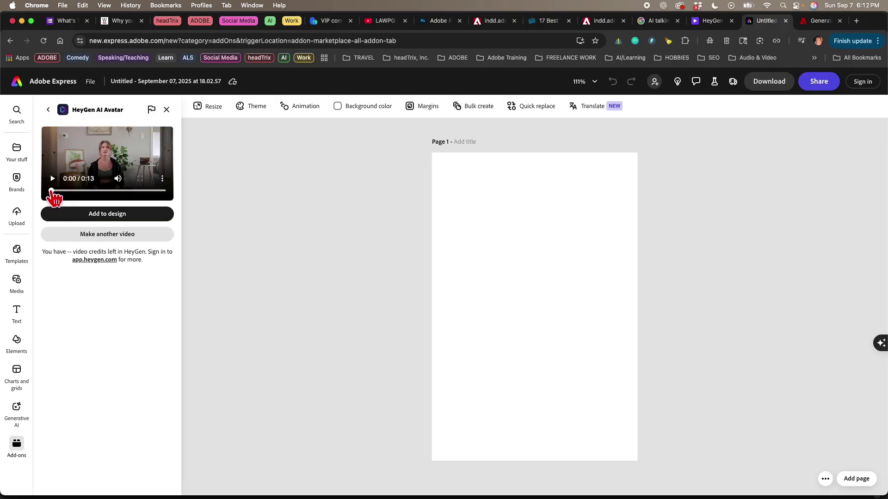
drag(51, 190, 60, 191)
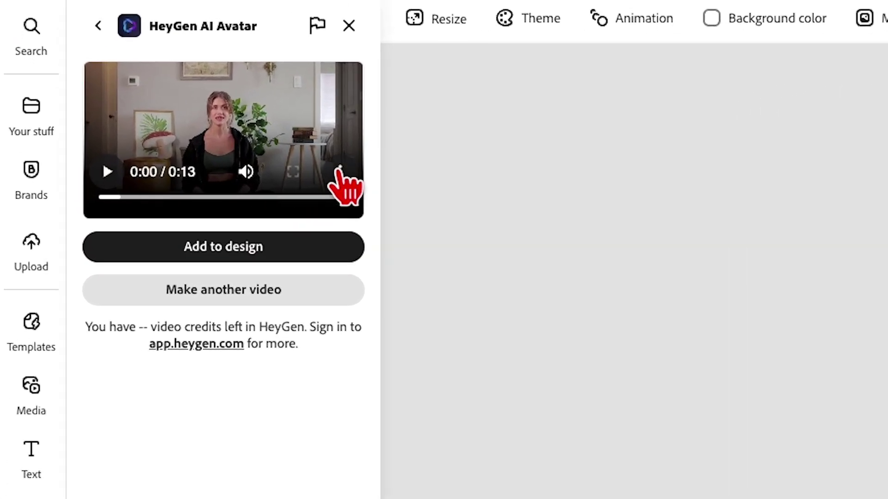
click(257, 174)
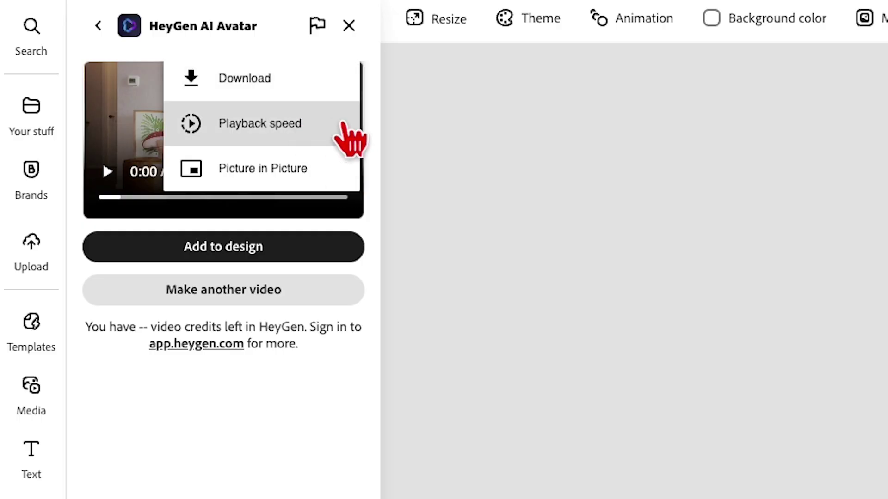
click(263, 172)
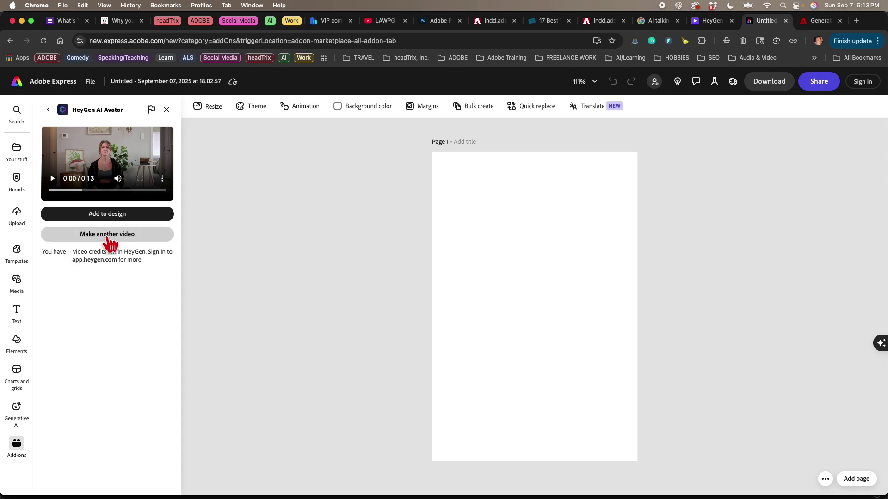
Start another avatar video and select the Old Spice T-shirt photo from the carousel.
click(109, 235)
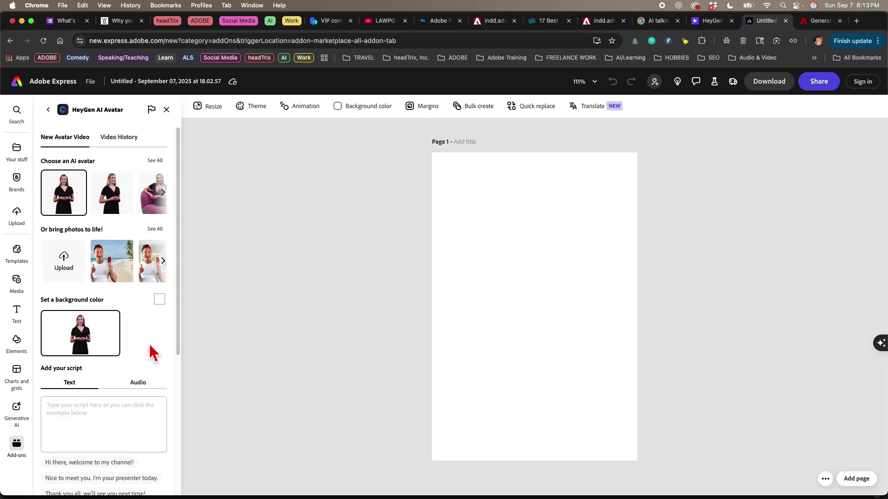
click(67, 265)
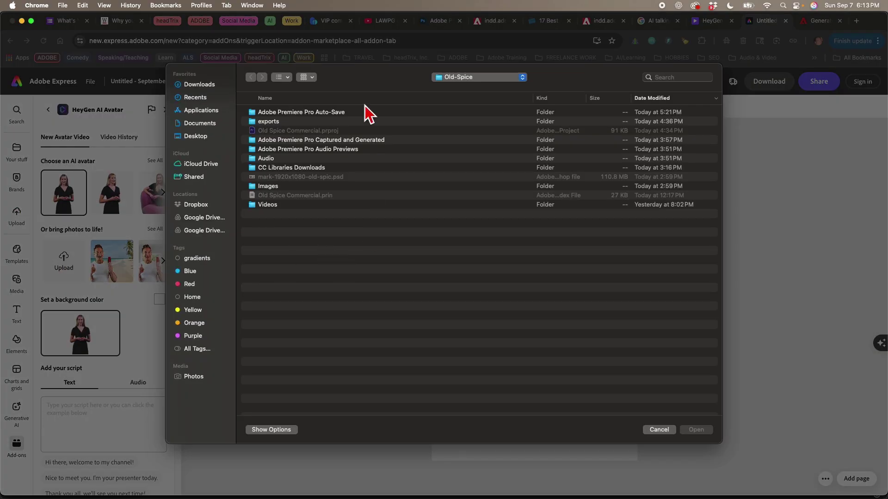
click(658, 429)
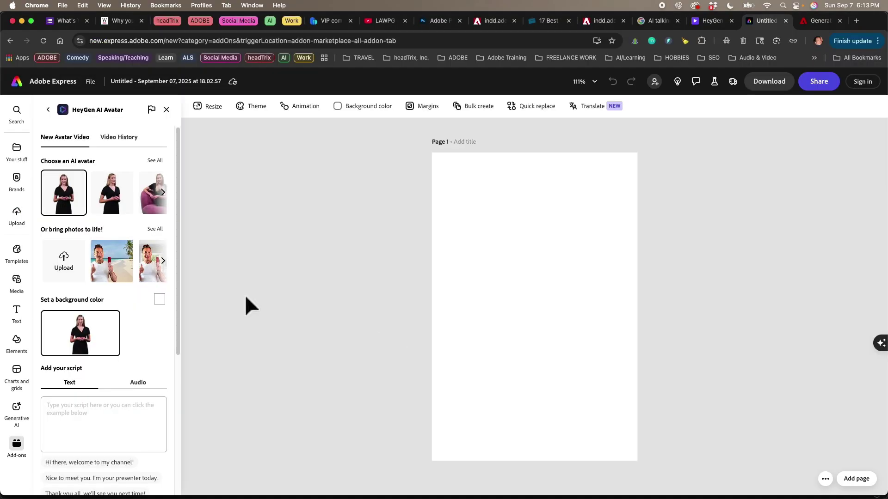
click(164, 267)
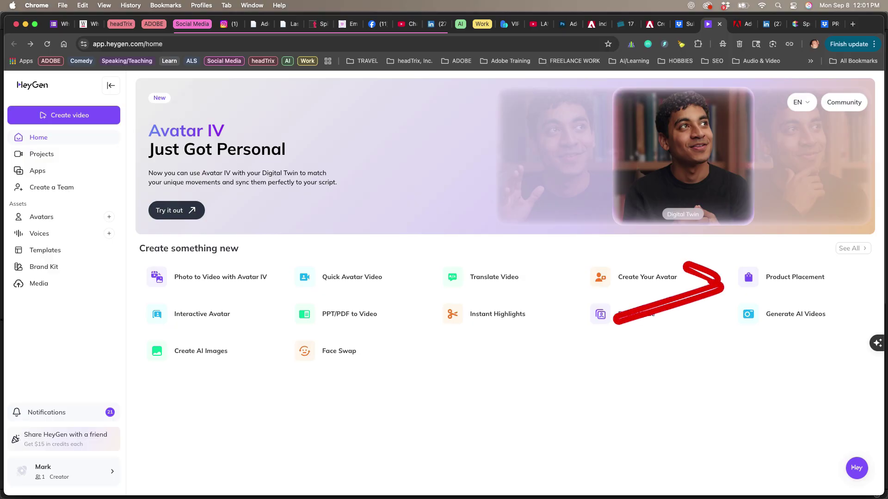
click(794, 277)
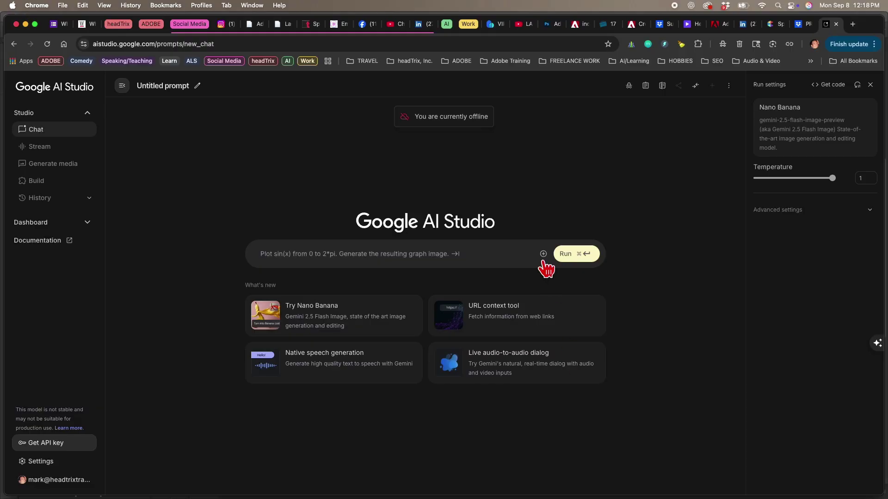
Upload the orange-background photo, run the white T-shirt Old Spice edit, and composite the result.
click(543, 255)
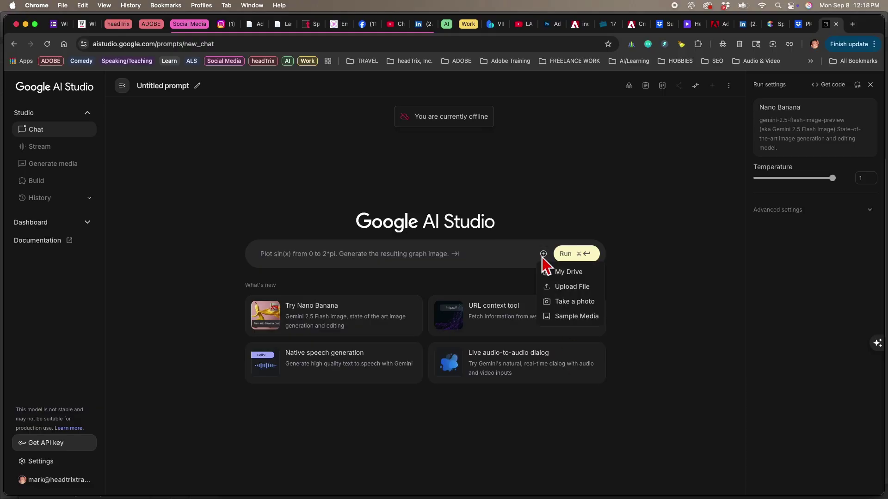
click(564, 287)
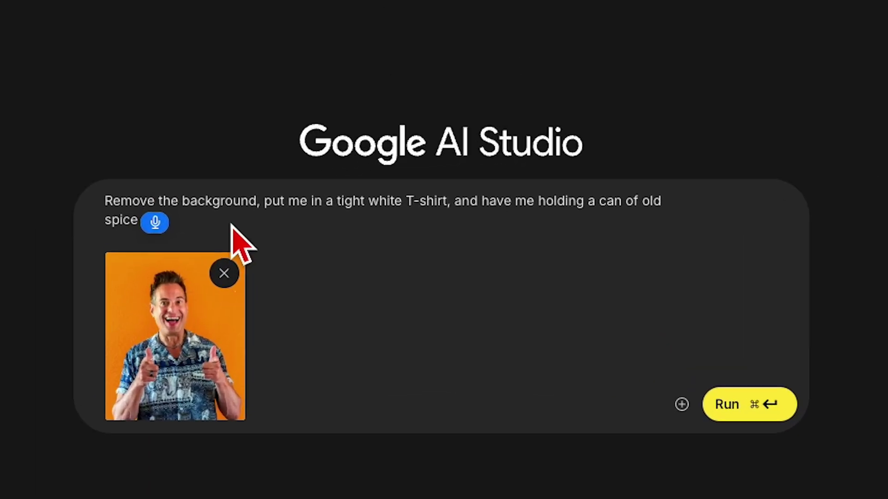
click(722, 406)
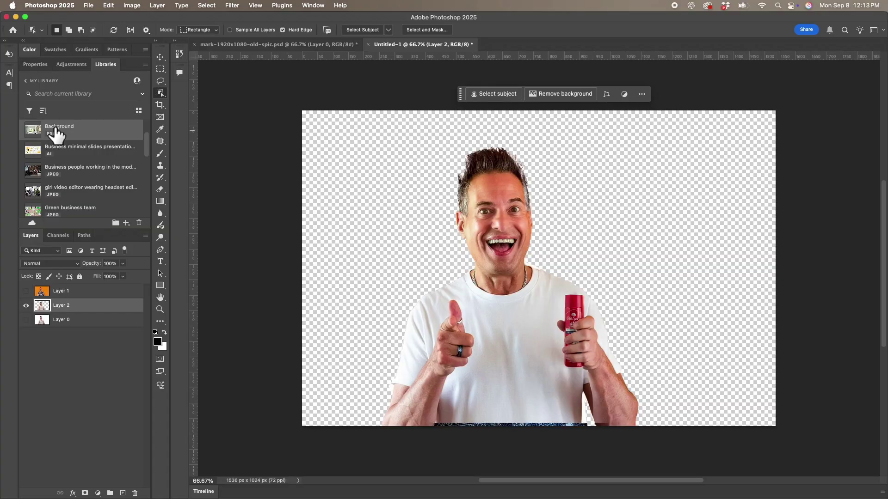
drag(55, 144, 356, 309)
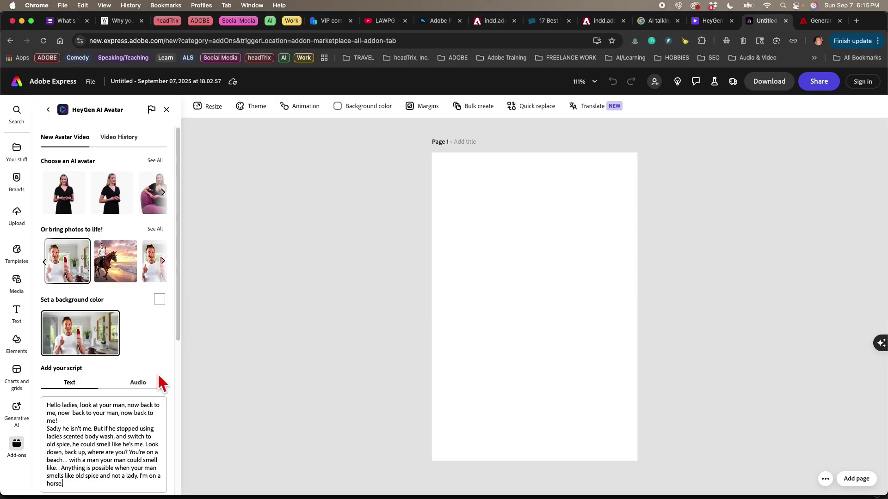
Preview the male voices and set Dynamic Derek as the Old Spice avatar's voice.
scroll(159, 382, down, 10)
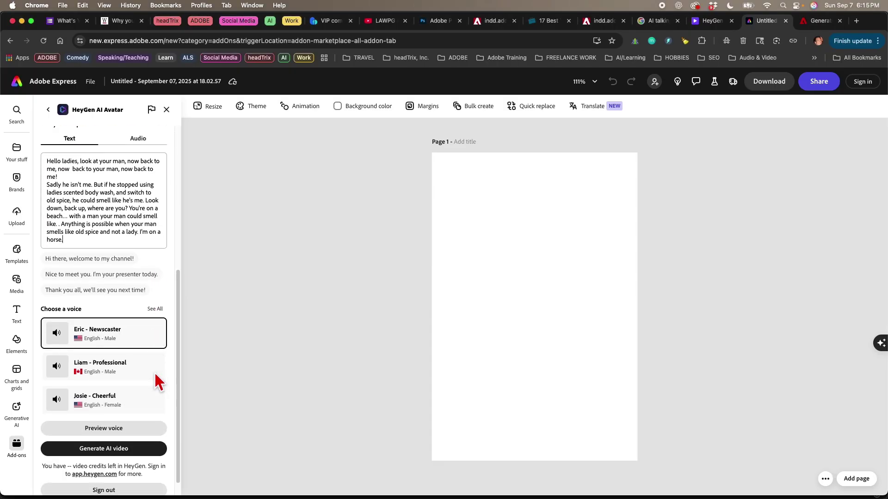
click(153, 329)
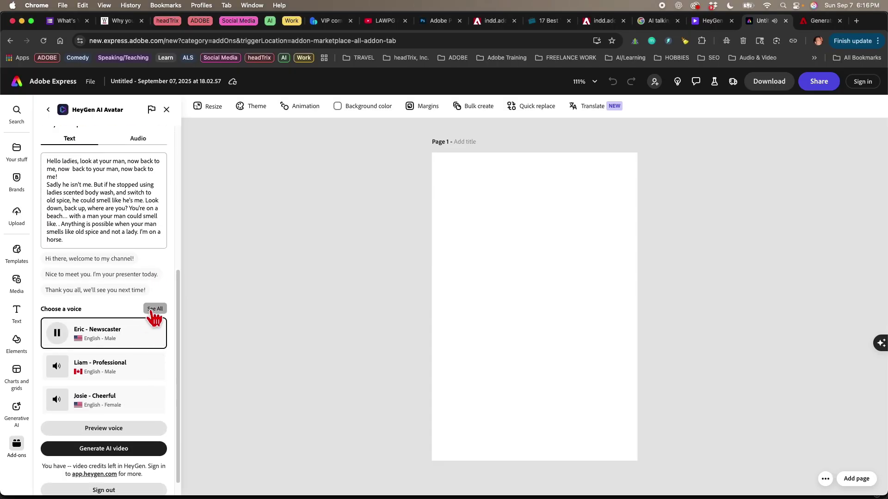
click(154, 310)
click(108, 154)
scroll(134, 353, down, 3)
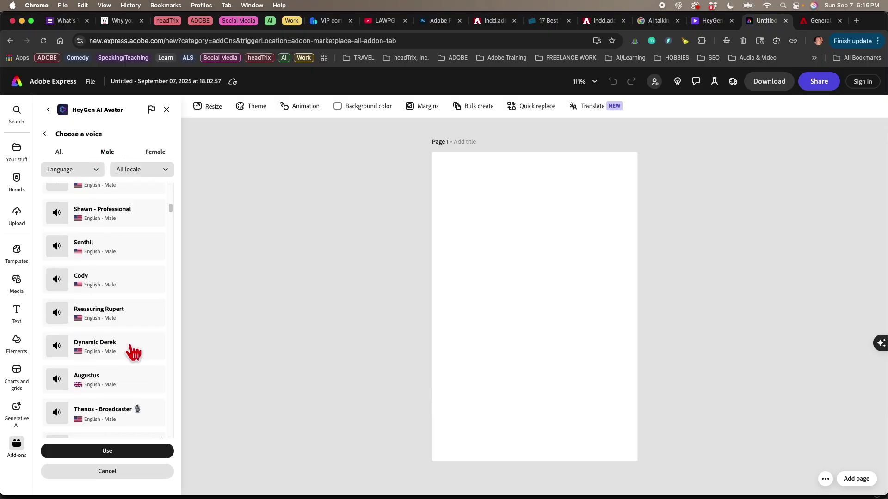
scroll(134, 353, down, 3)
click(57, 333)
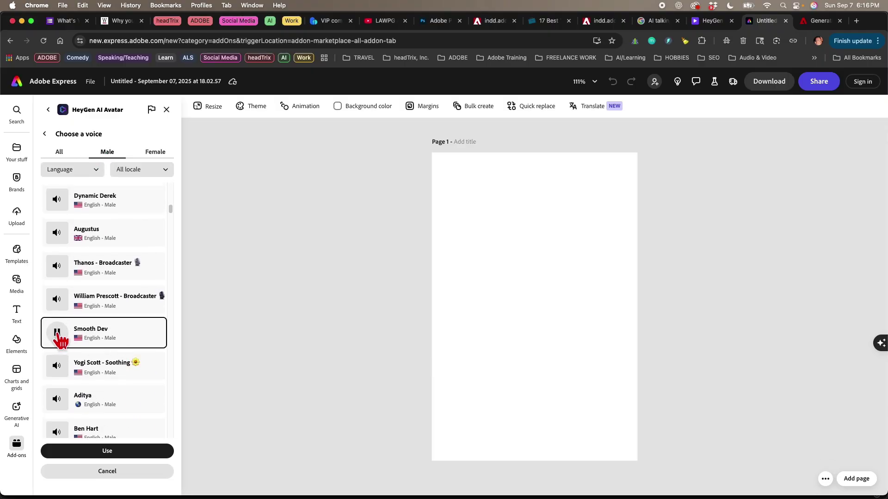
click(57, 199)
click(59, 204)
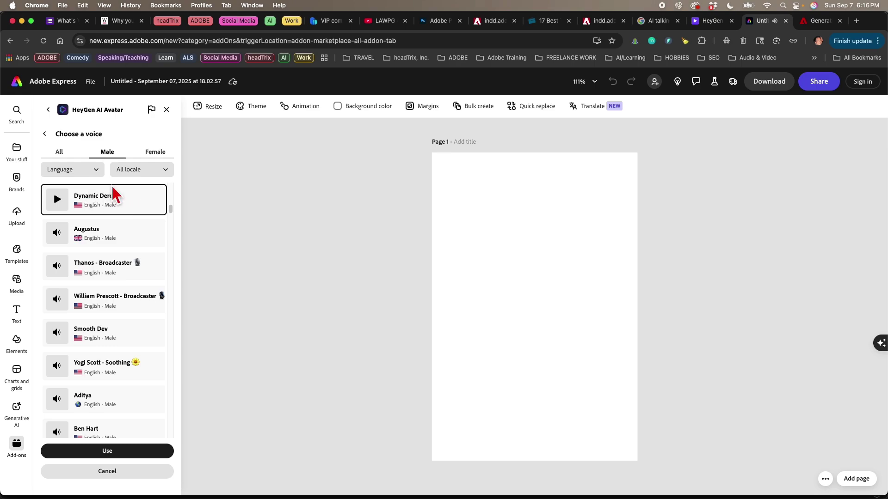
click(122, 456)
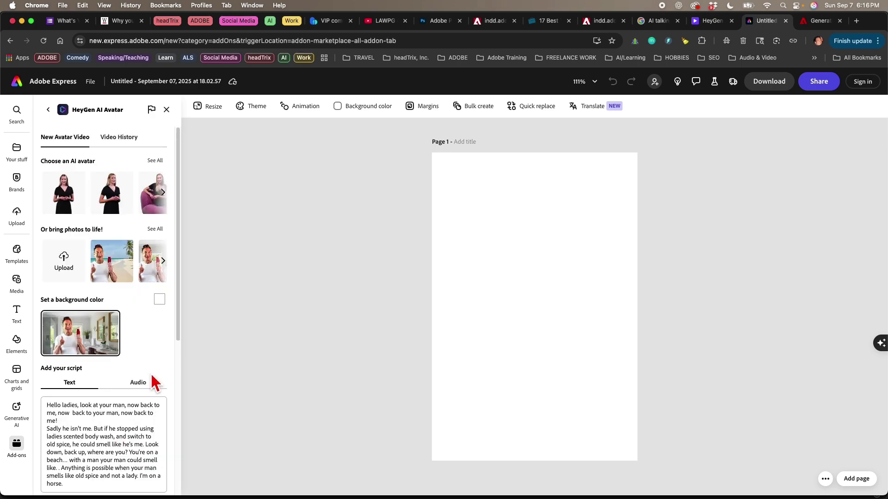
scroll(151, 378, down, 6)
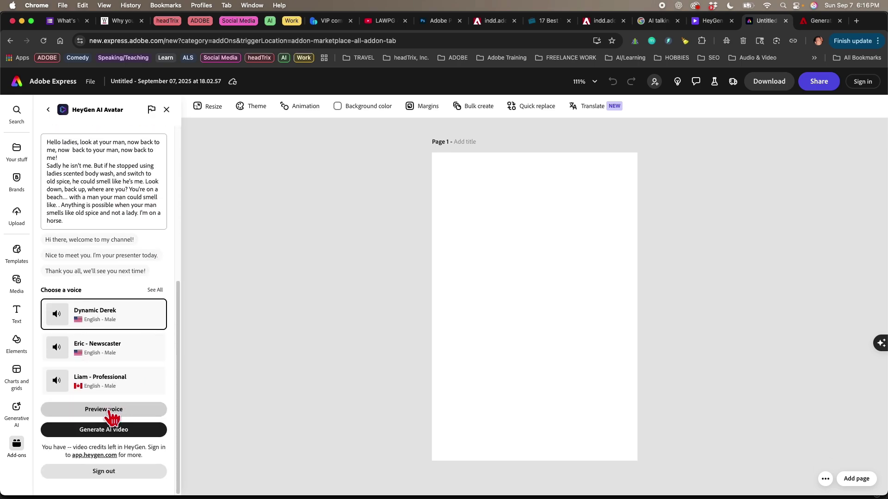